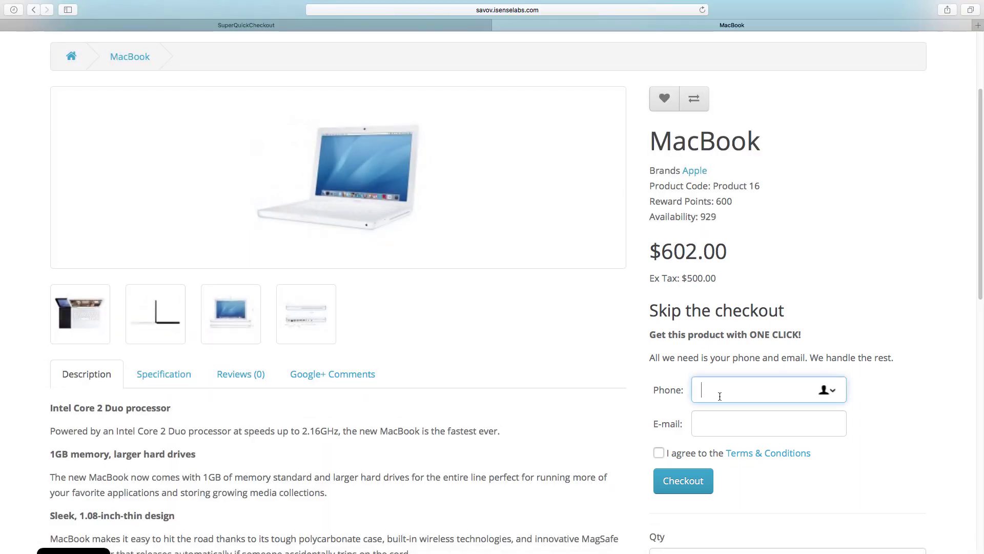
# Order the MacBook in one click with a phone number and e-mail, accepting the Terms & Conditions
pyautogui.write('123123123')
pyautogui.click(719, 422)
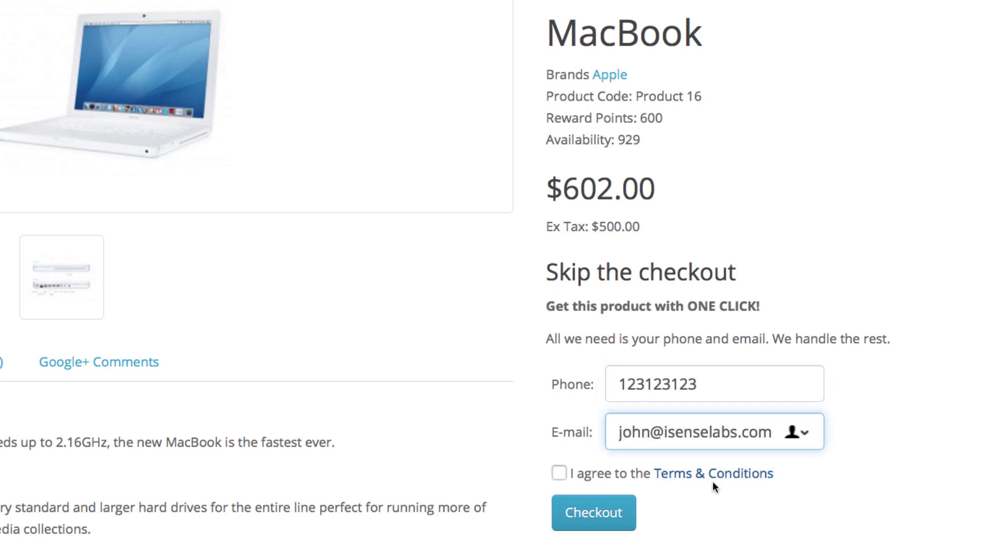
pyautogui.press('Tab')
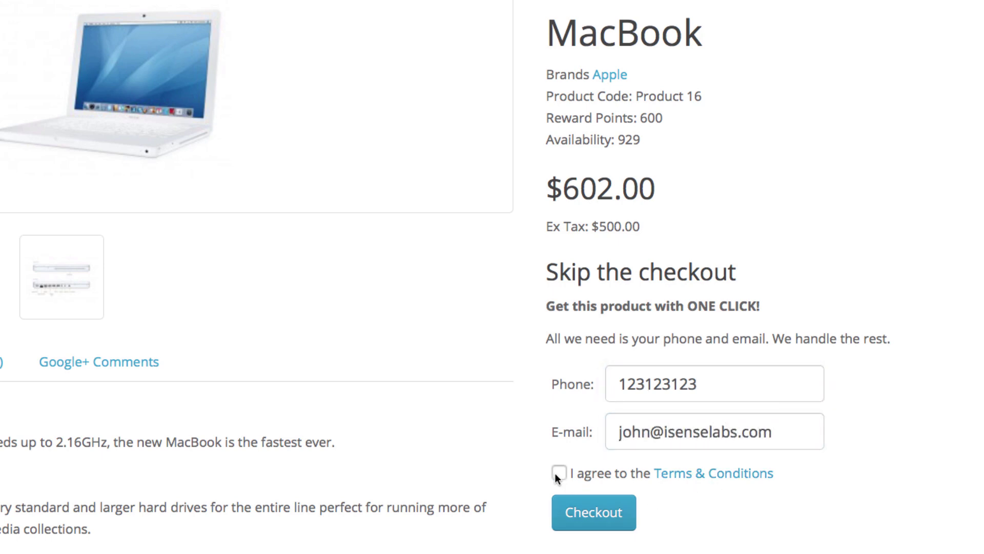
pyautogui.click(556, 473)
pyautogui.click(611, 513)
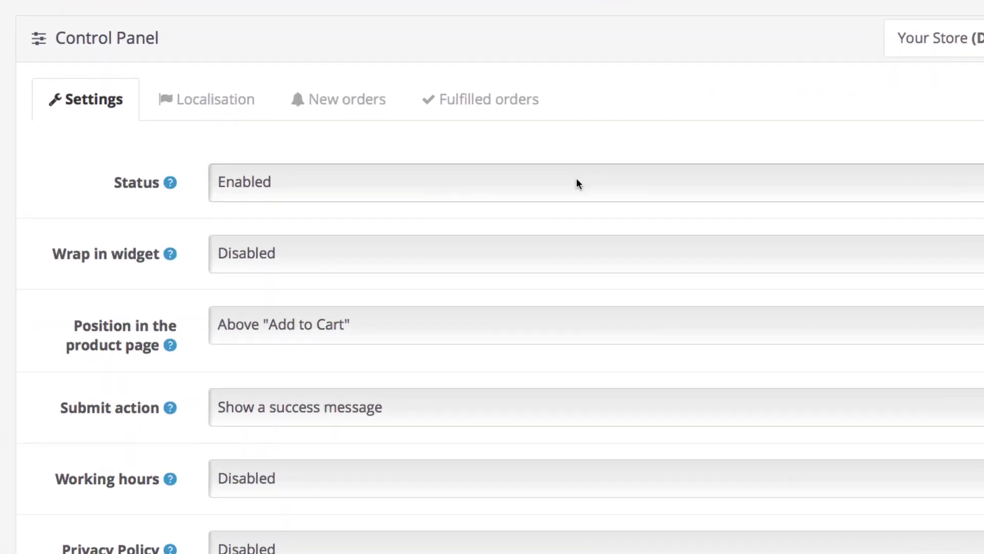
# Keep the extension Status Enabled and set Wrap in widget to Enabled
pyautogui.click(597, 263)
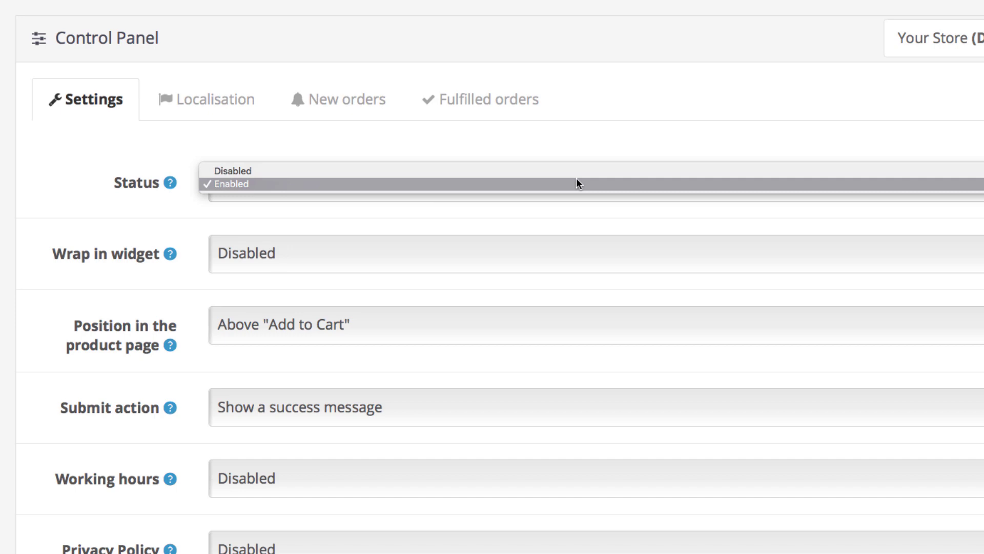
pyautogui.click(576, 183)
pyautogui.scroll(-2, 576, 183)
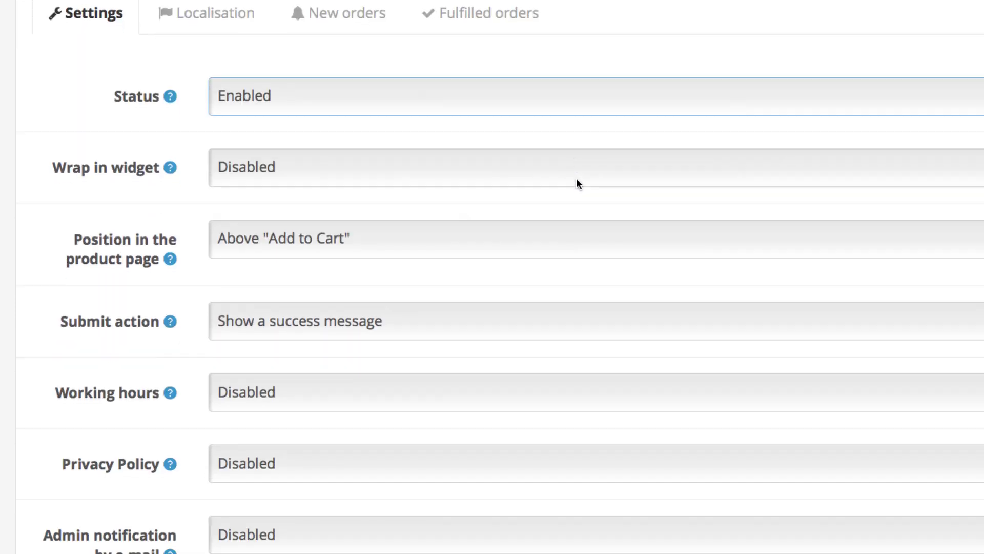
pyautogui.scroll(-2, 577, 183)
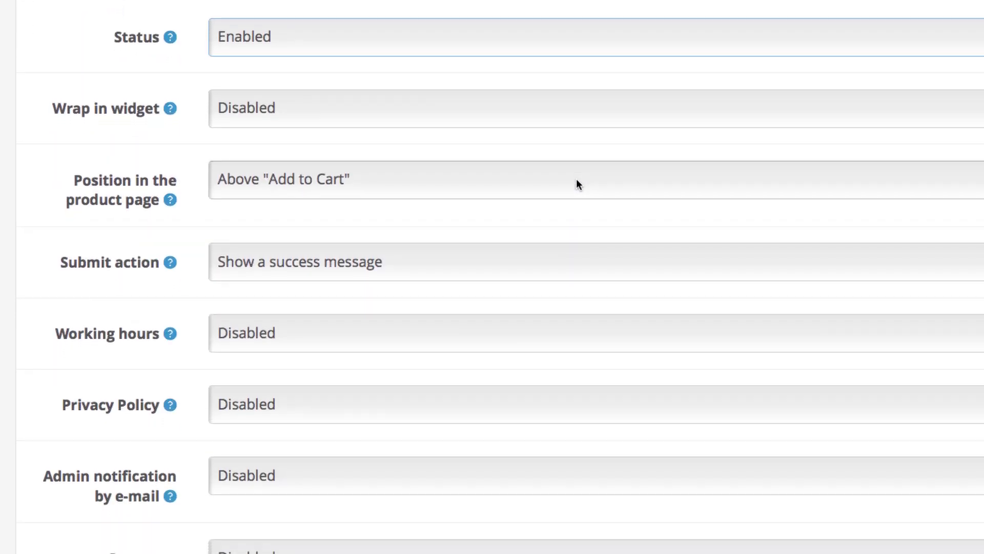
pyautogui.scroll(-1, 578, 184)
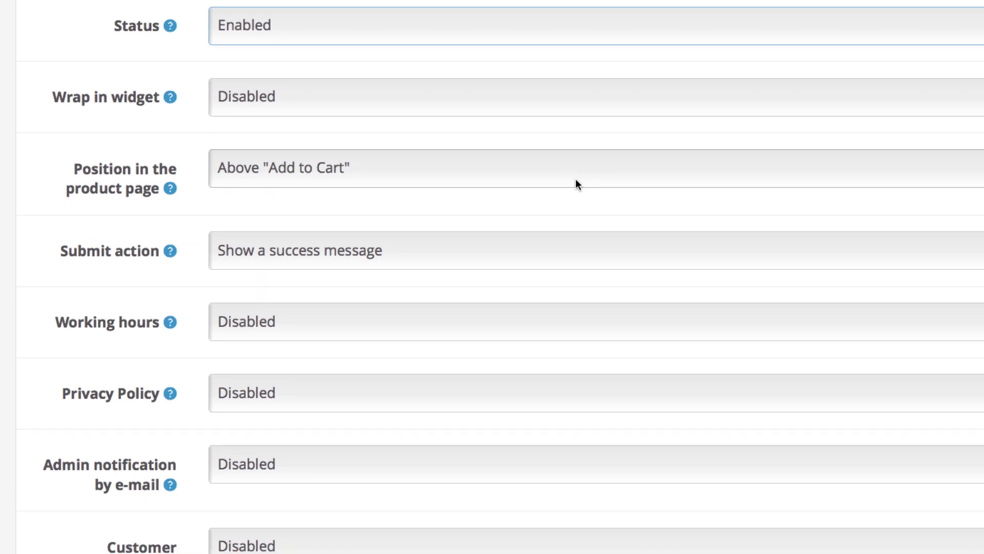
pyautogui.click(353, 106)
pyautogui.click(346, 107)
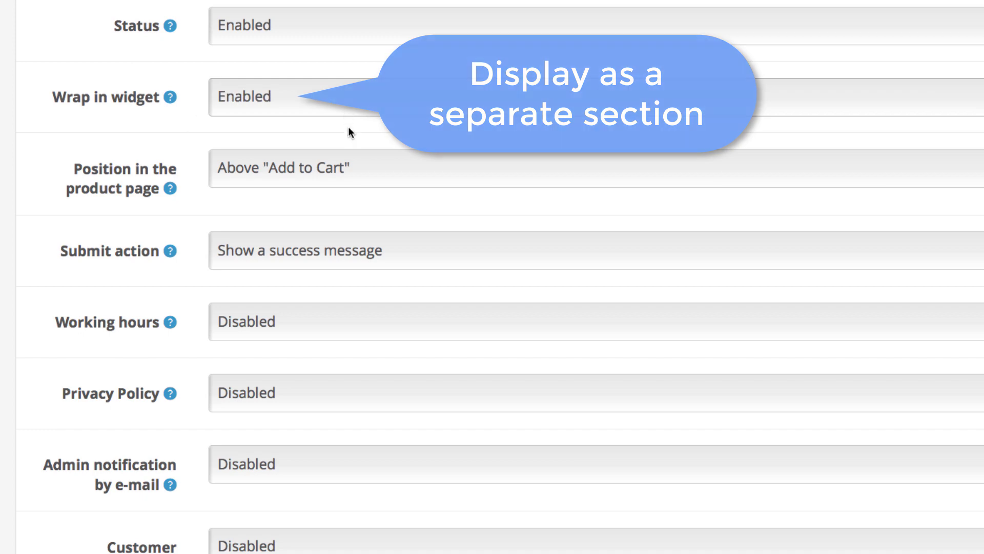
# Position the widget above "Add to Cart" and set Submit action to redirect to a specific page
pyautogui.click(365, 173)
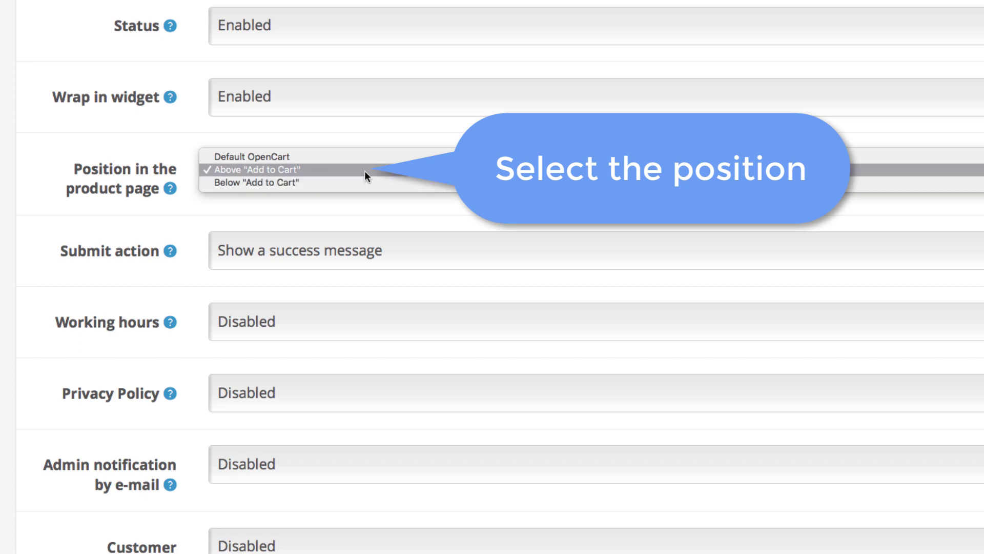
pyautogui.click(365, 171)
pyautogui.scroll(-2, 365, 171)
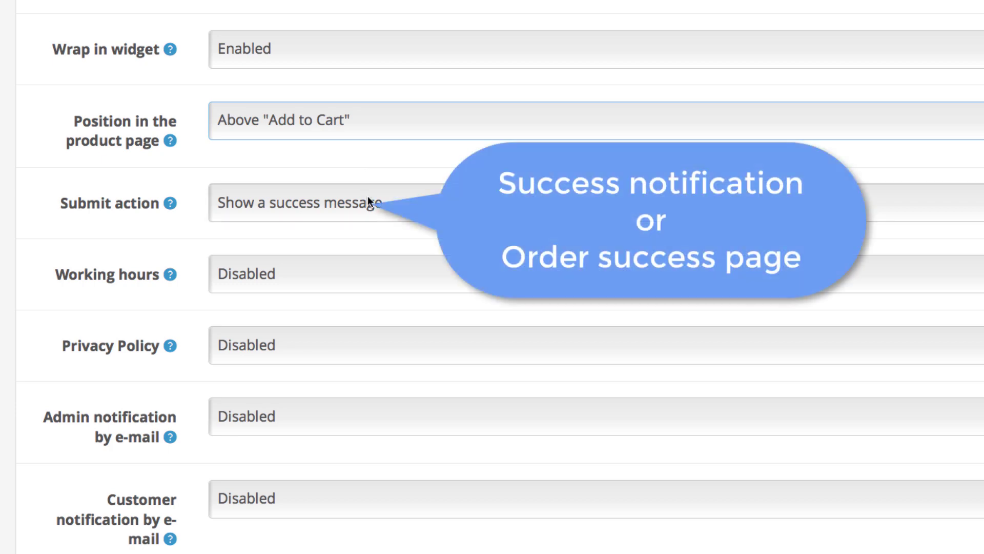
pyautogui.click(368, 197)
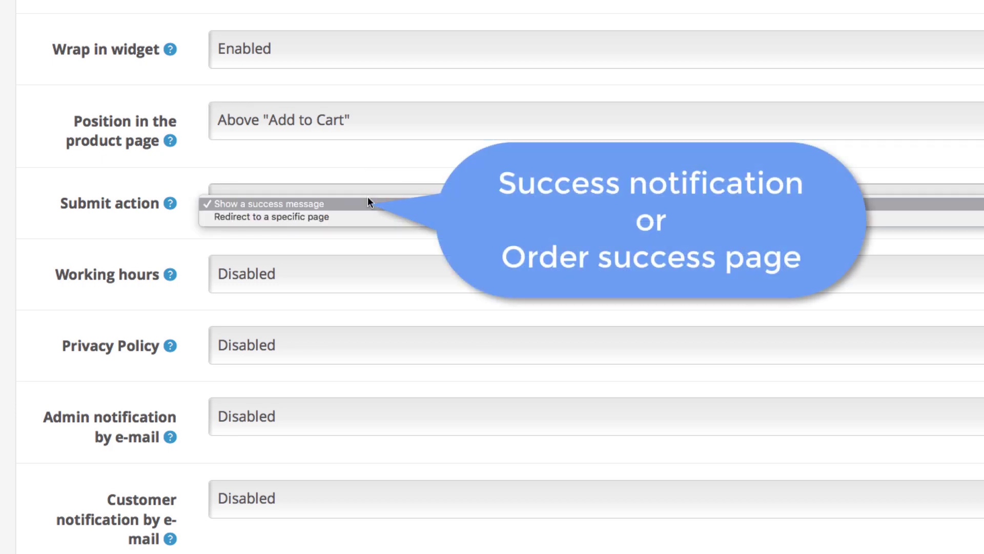
pyautogui.click(368, 216)
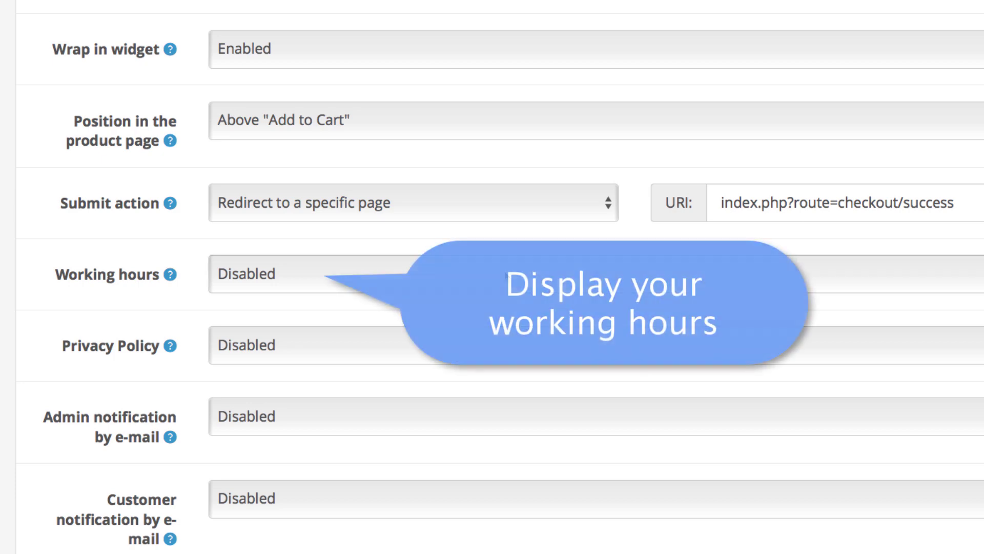
# Leave the working hours option Disabled
pyautogui.click(507, 272)
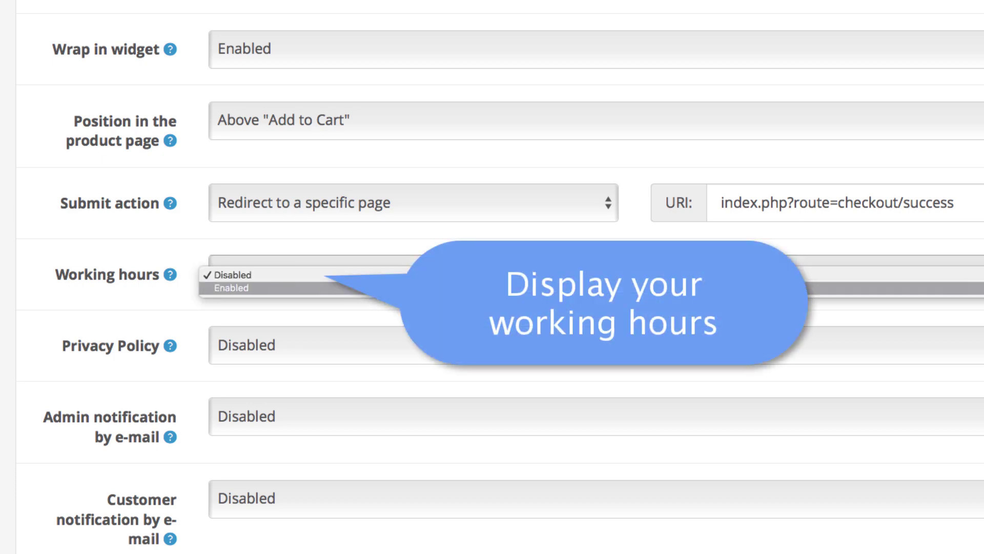
pyautogui.click(232, 276)
pyautogui.moveTo(169, 275)
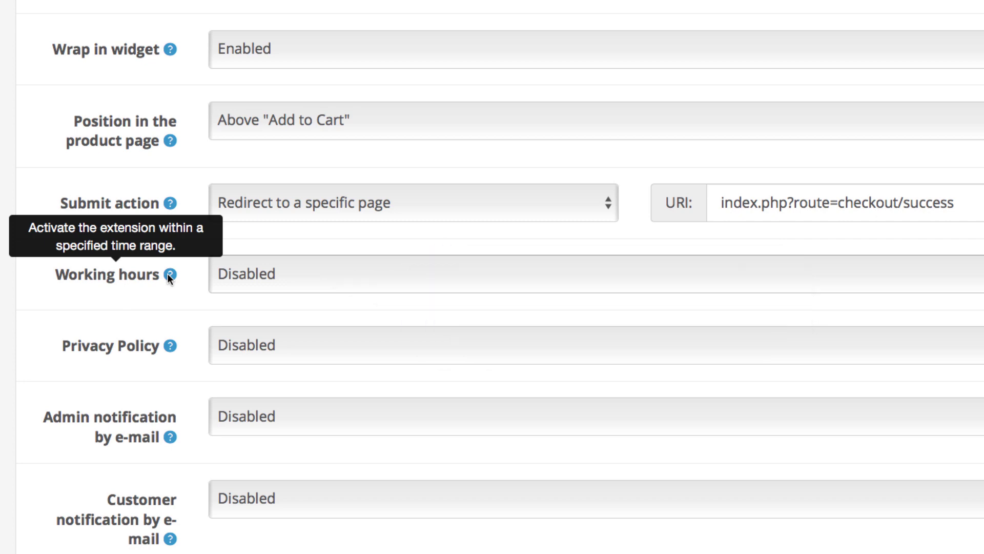
# Require customers to accept the Privacy Policy and save the SuperQuickCheckout settings
pyautogui.scroll(-1, 359, 272)
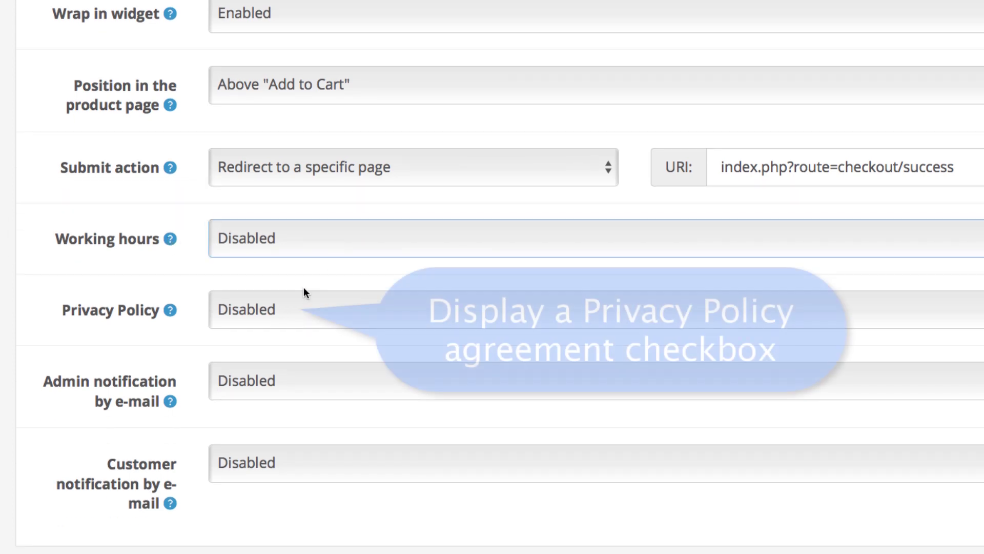
pyautogui.click(298, 309)
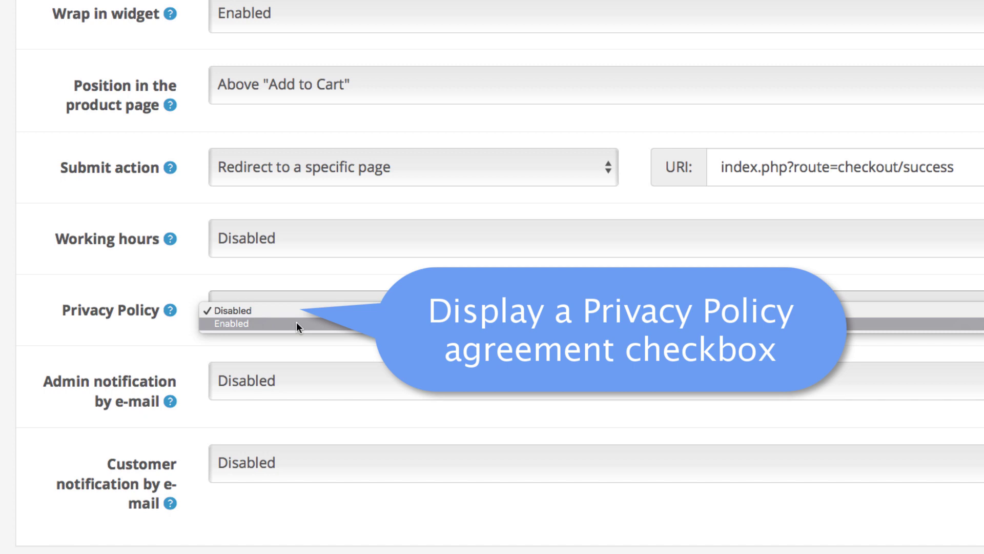
pyautogui.click(296, 323)
pyautogui.moveTo(170, 310)
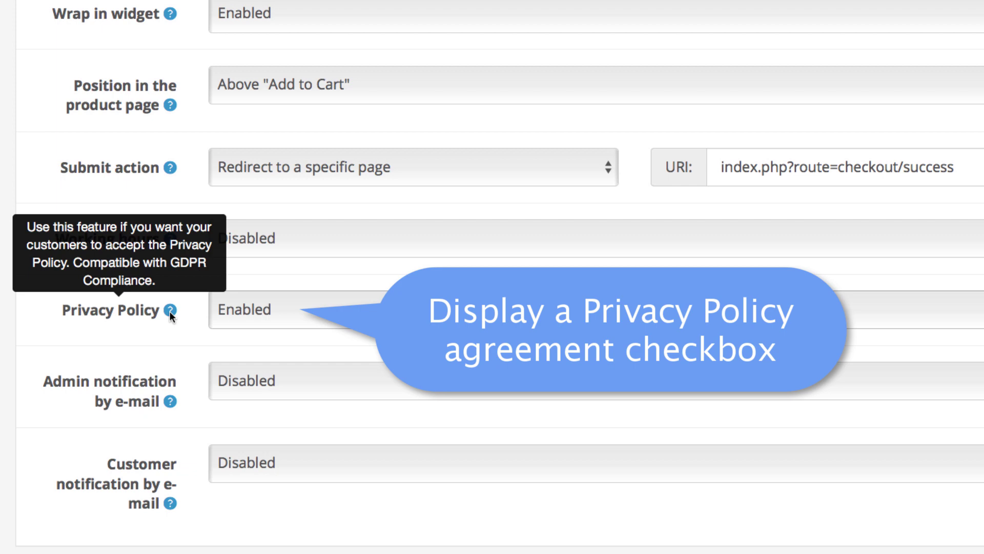
pyautogui.scroll(5, 328, 286)
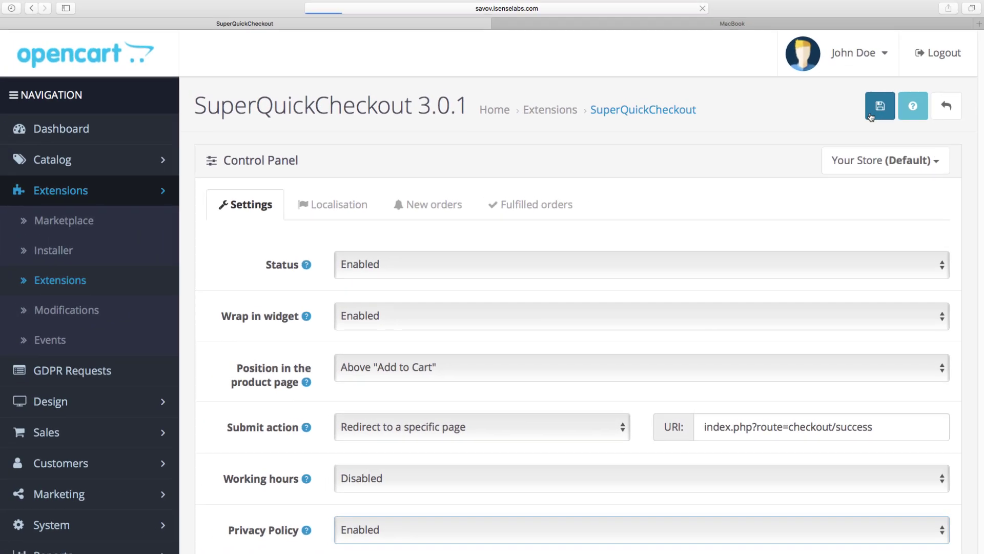
pyautogui.click(968, 0)
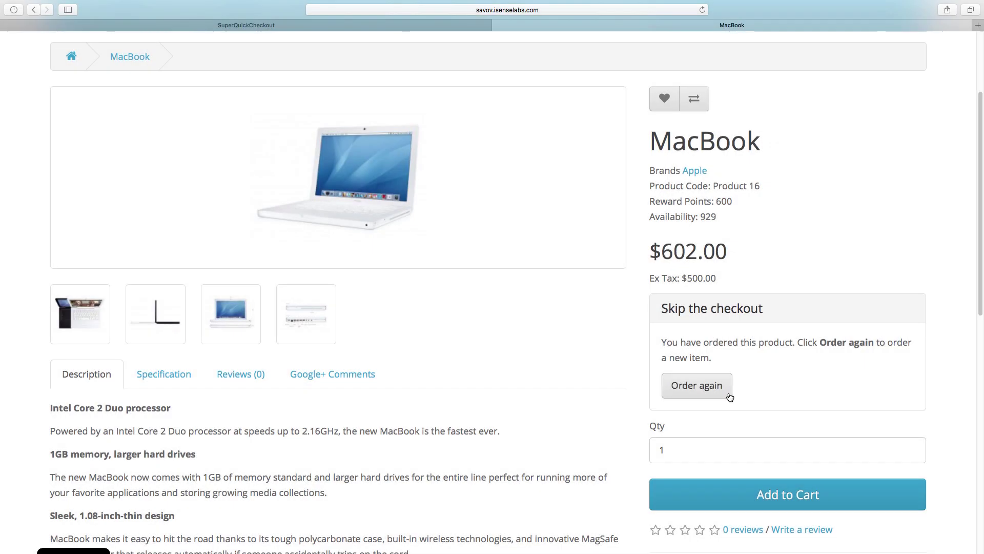
# Open the MacBook one-click form, accept the privacy policy and submit the order
pyautogui.click(712, 392)
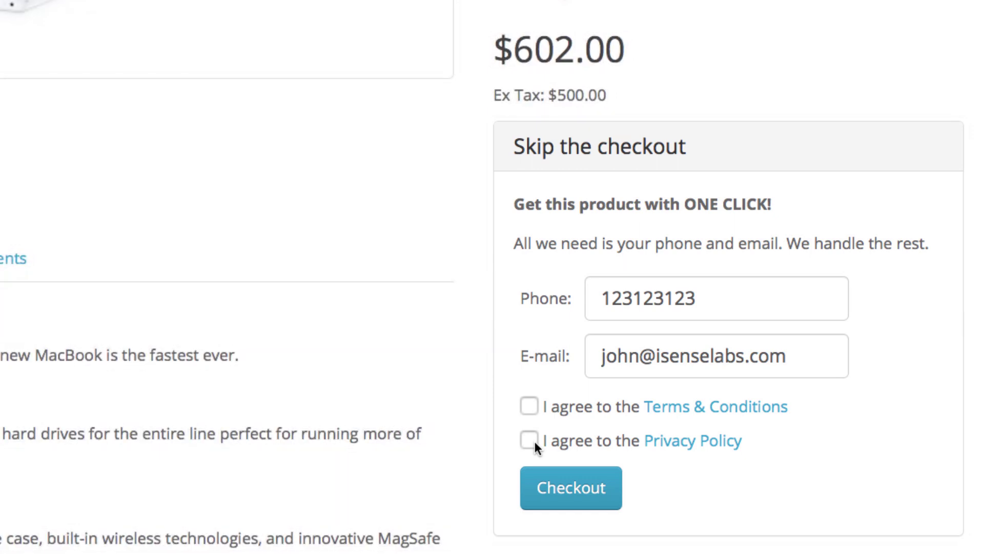
pyautogui.click(529, 406)
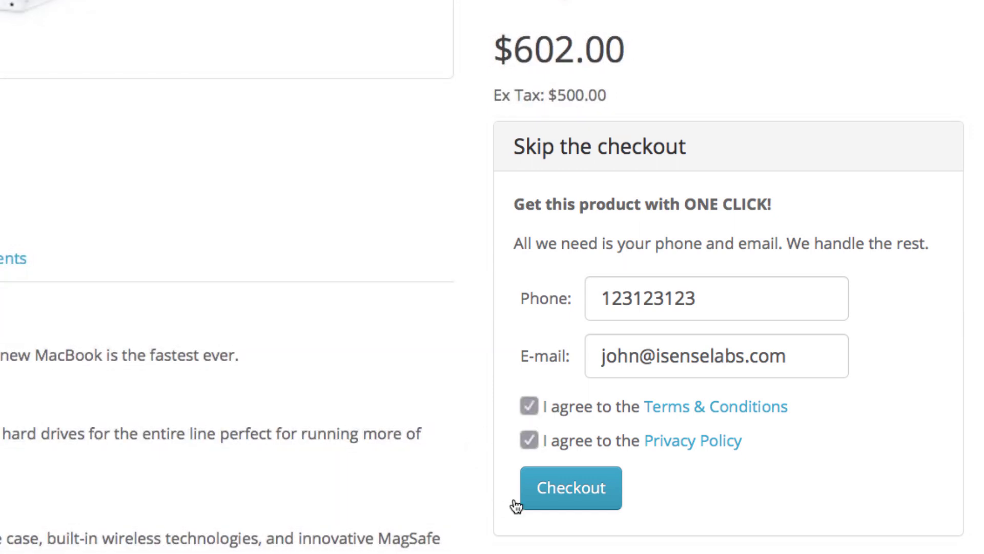
pyautogui.click(563, 490)
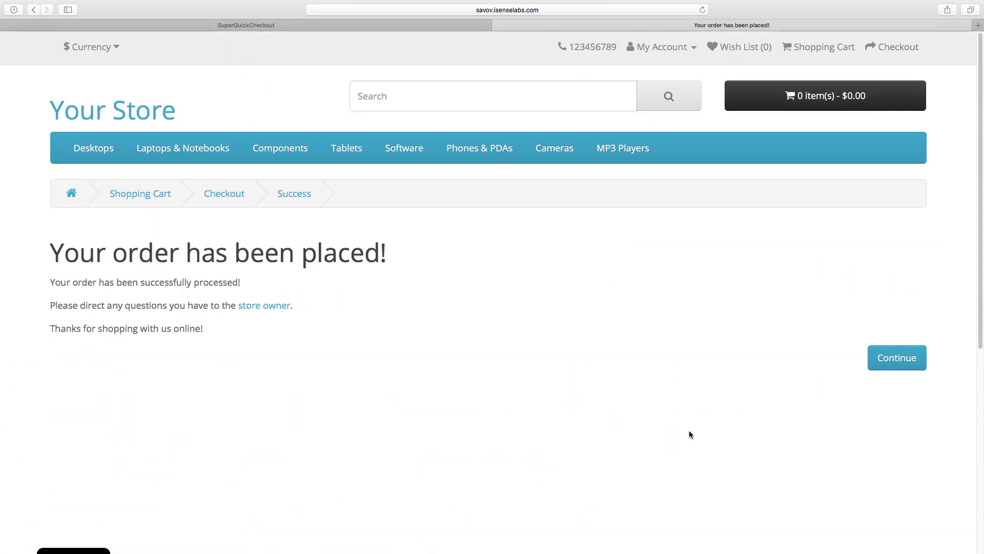
# Open the SuperQuickCheckout Localisation tab and review texts like the 'Skip the checkout' heading
pyautogui.click(448, 25)
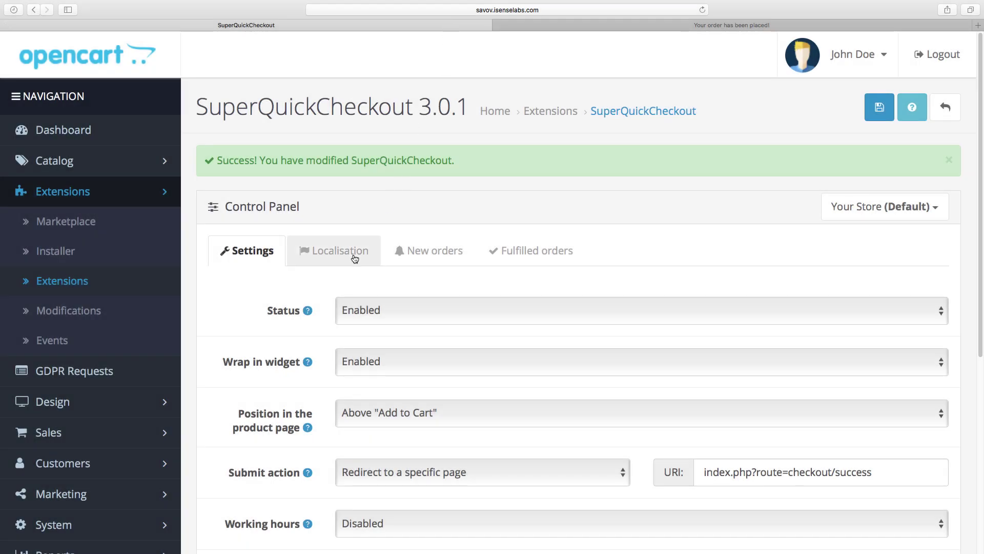
pyautogui.click(354, 258)
pyautogui.scroll(-1, 371, 340)
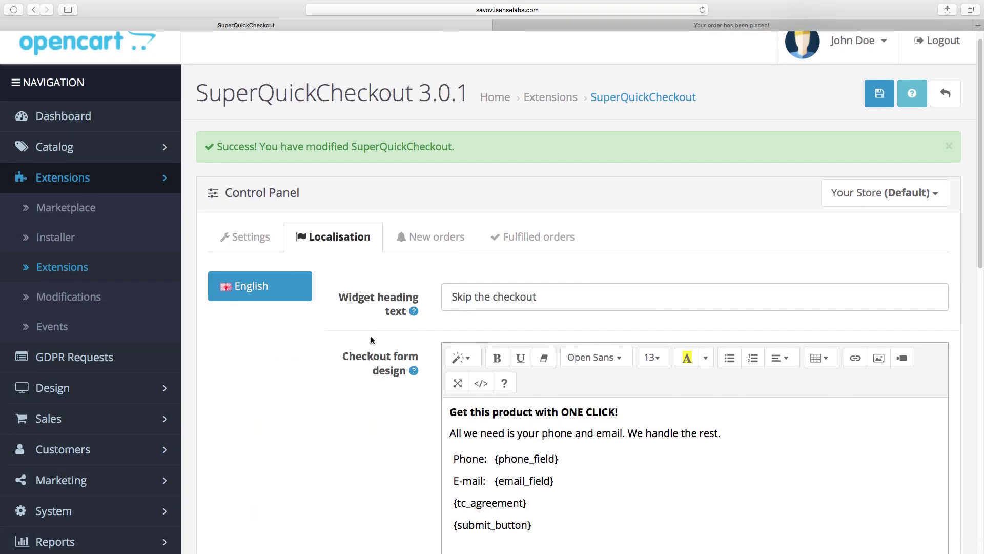
pyautogui.scroll(-10, 370, 339)
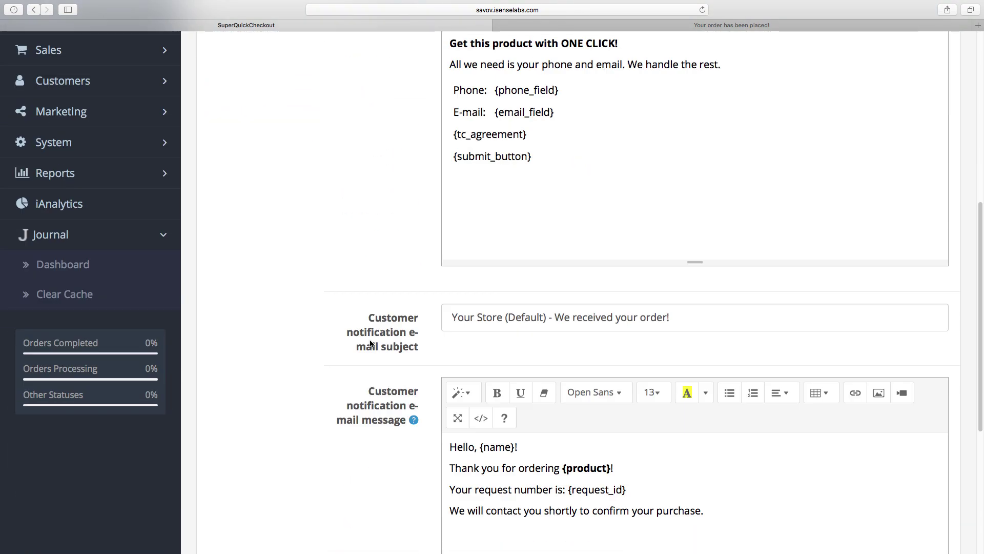
pyautogui.scroll(-5, 370, 342)
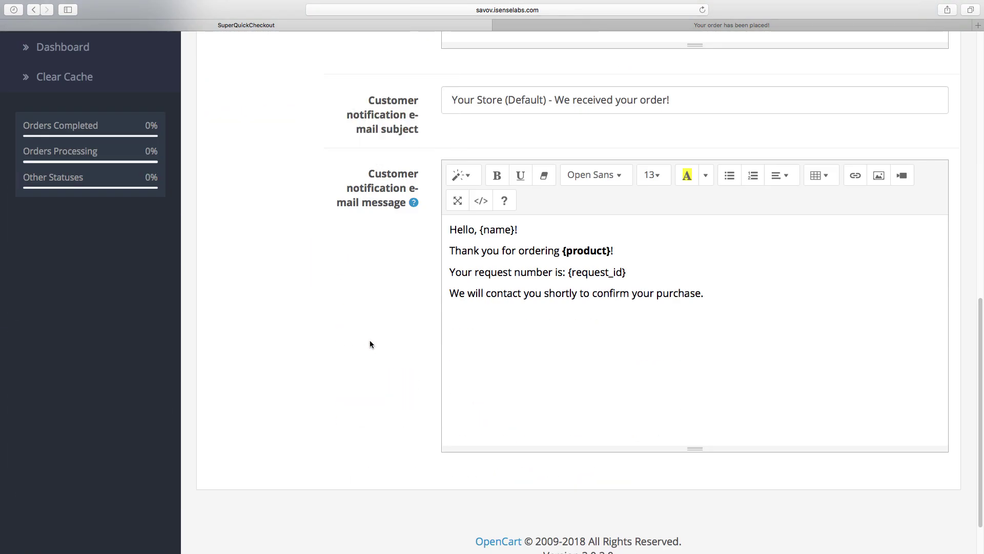
pyautogui.scroll(16, 369, 340)
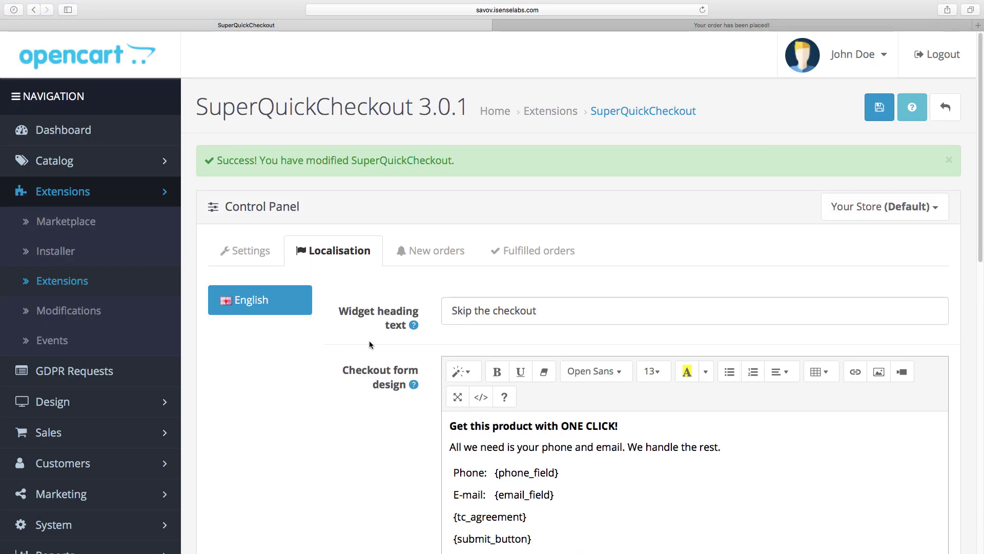
# Open the New orders list and start a store order from iPhone request 1
pyautogui.click(431, 250)
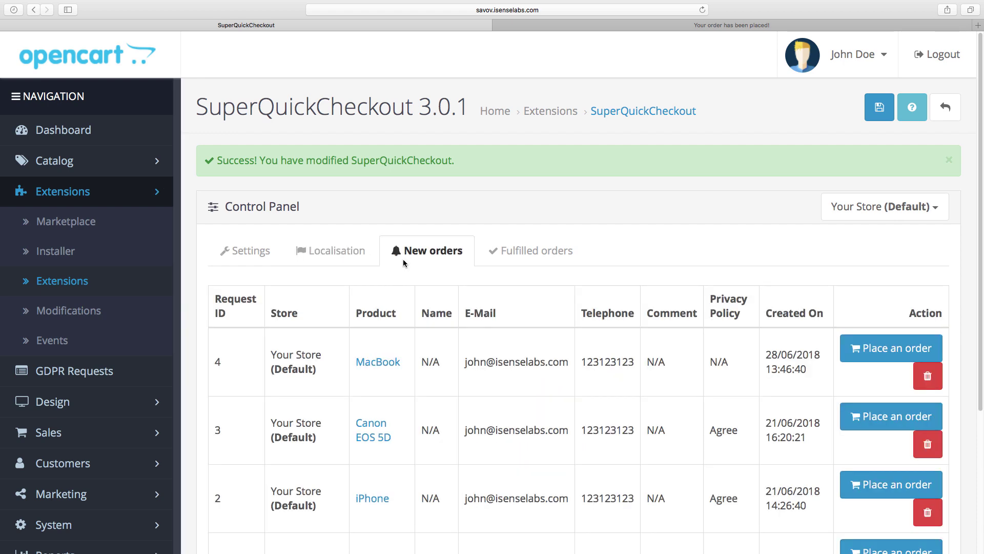
pyautogui.scroll(-3, 415, 334)
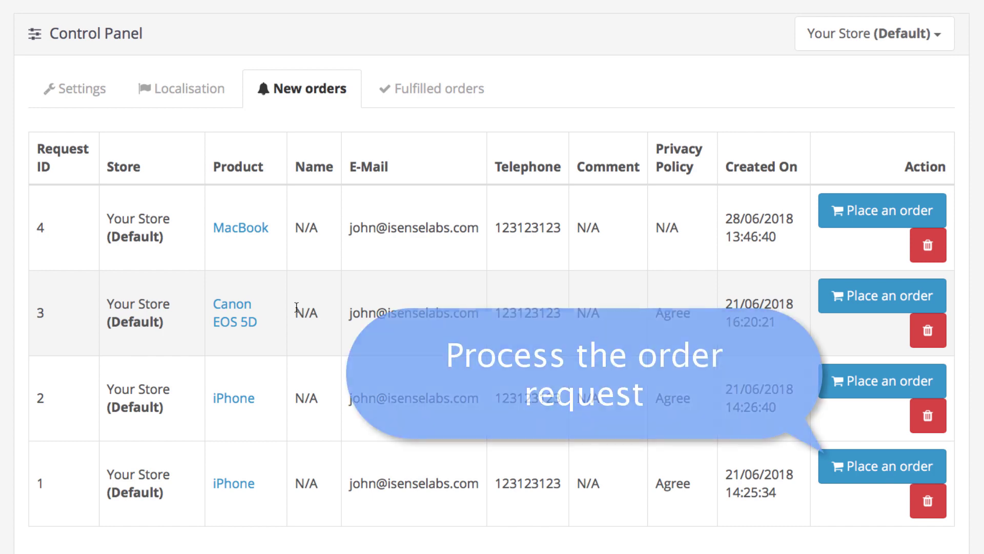
pyautogui.click(833, 472)
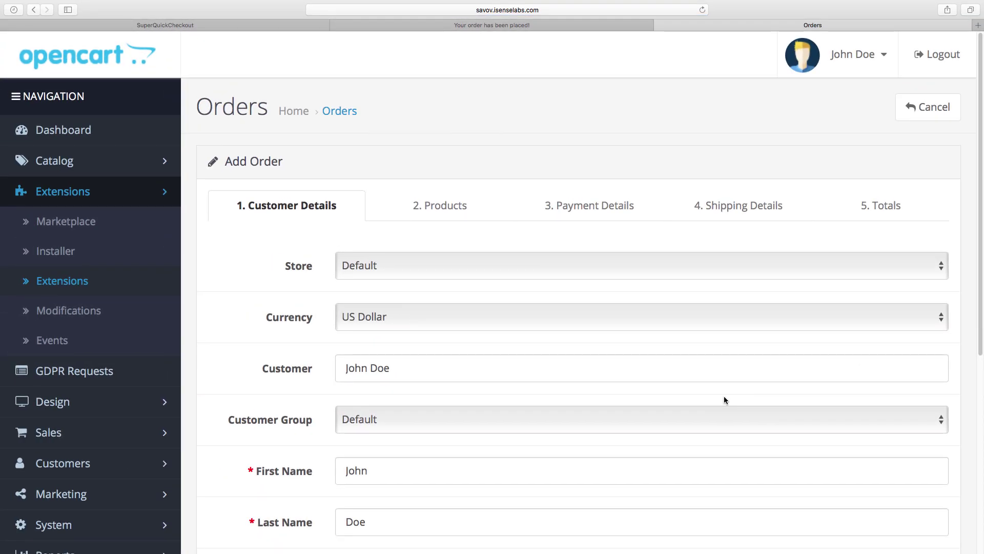
# Continue through the customer, products, payment and shipping steps to the order totals
pyautogui.scroll(-5, 708, 402)
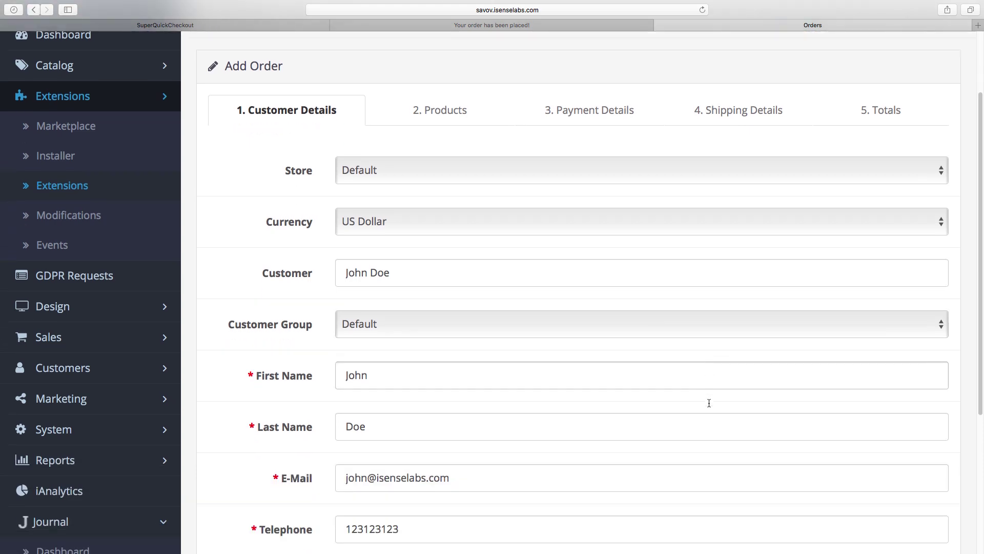
pyautogui.scroll(-3, 709, 402)
pyautogui.click(901, 528)
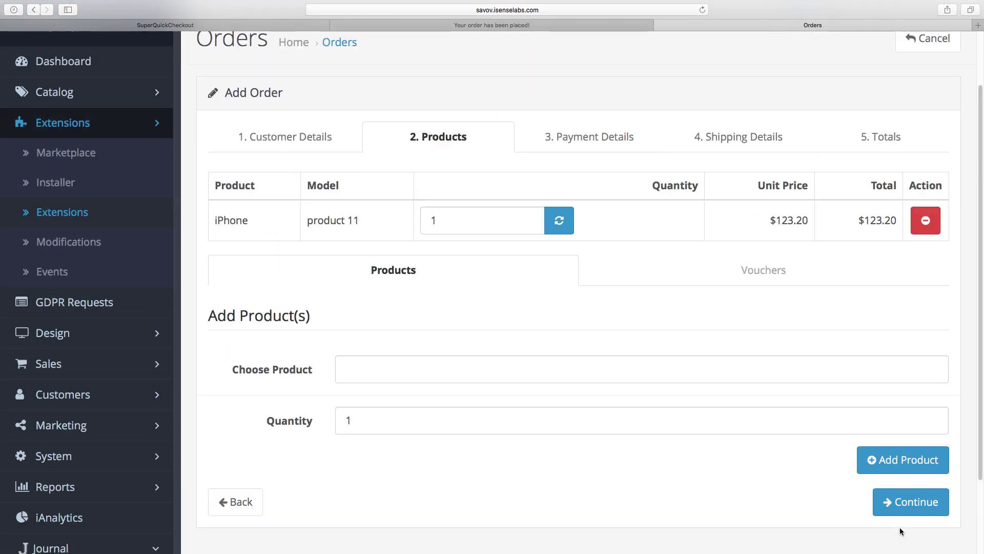
pyautogui.click(902, 507)
pyautogui.scroll(-6, 380, 206)
pyautogui.click(911, 466)
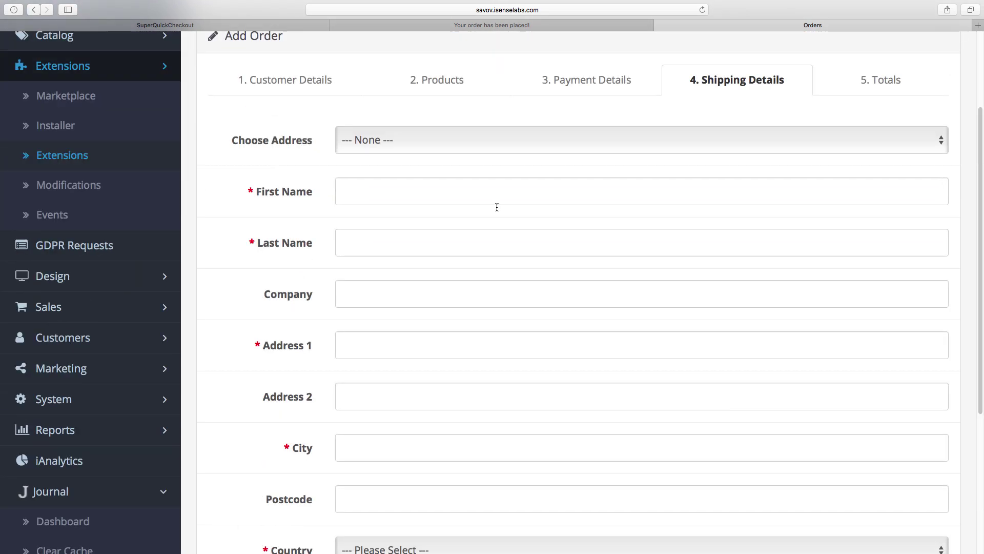
pyautogui.scroll(-5, 461, 308)
pyautogui.click(902, 477)
pyautogui.scroll(5, 507, 308)
pyautogui.scroll(-1, 507, 343)
# Choose Cash On Delivery as payment method and set the order status to Shipped
pyautogui.click(505, 340)
pyautogui.click(504, 360)
pyautogui.scroll(-3, 483, 430)
pyautogui.click(484, 406)
pyautogui.click(484, 453)
pyautogui.scroll(-4, 484, 452)
pyautogui.scroll(5, 918, 402)
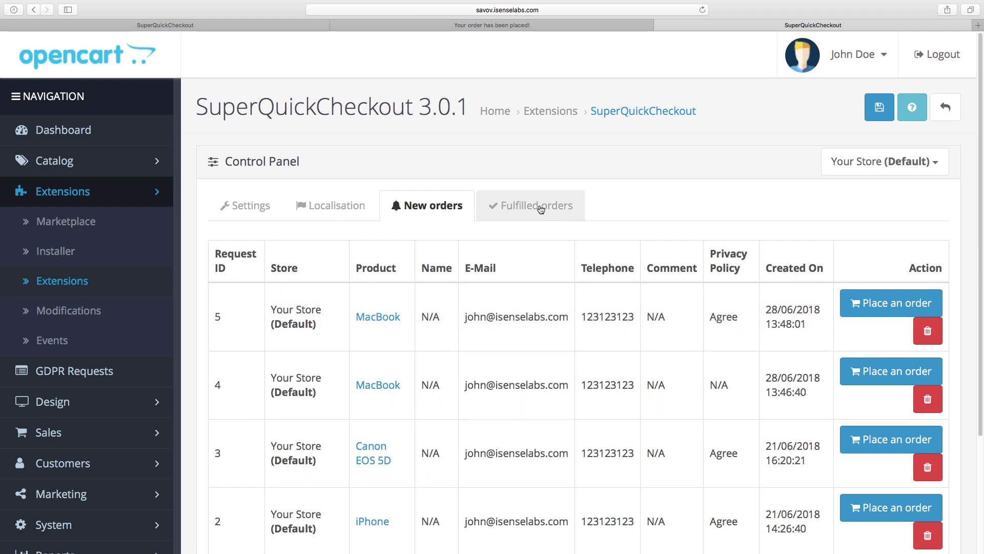
# Open the Fulfilled orders list to find iPhone request 1
pyautogui.click(540, 207)
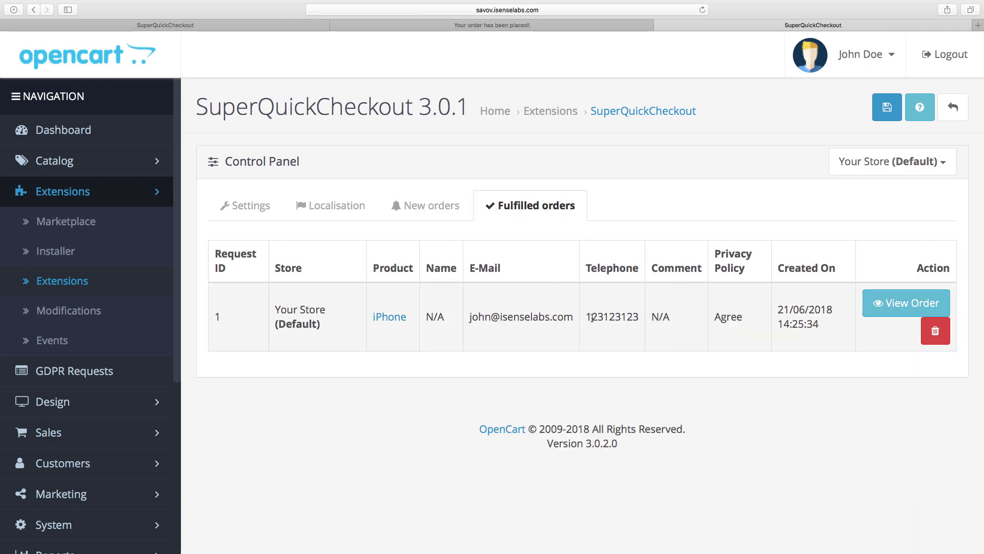